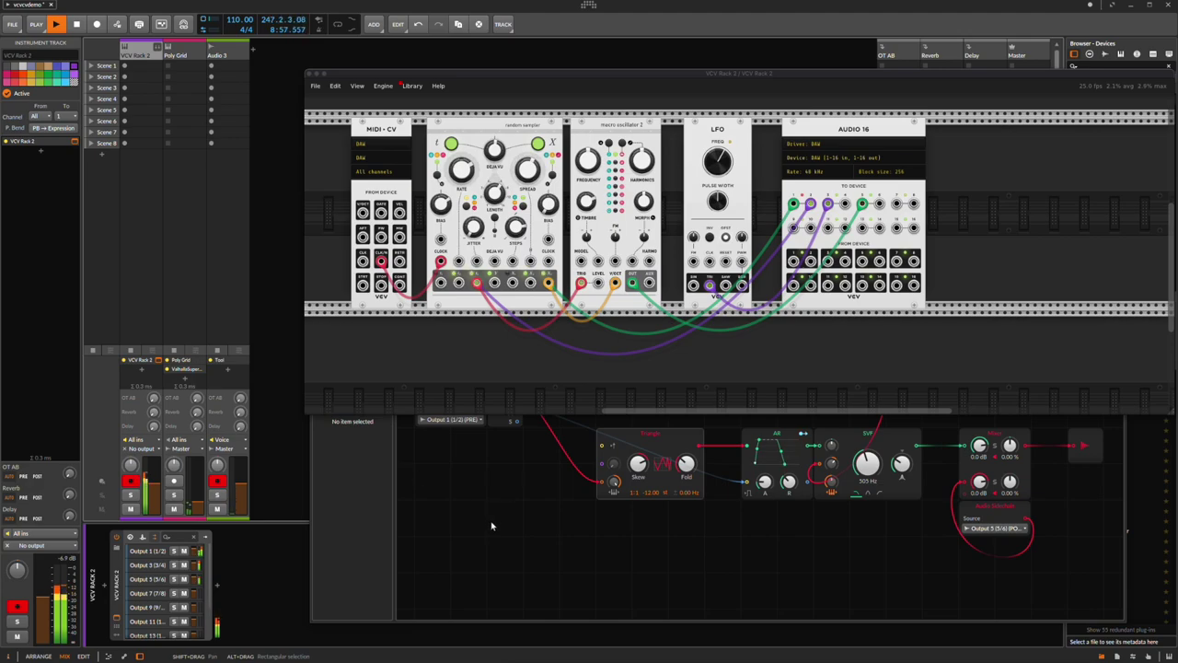
Step: Switch Bitwig's lower area to the mixer with the M shortcut, showing all track strips
key(m)
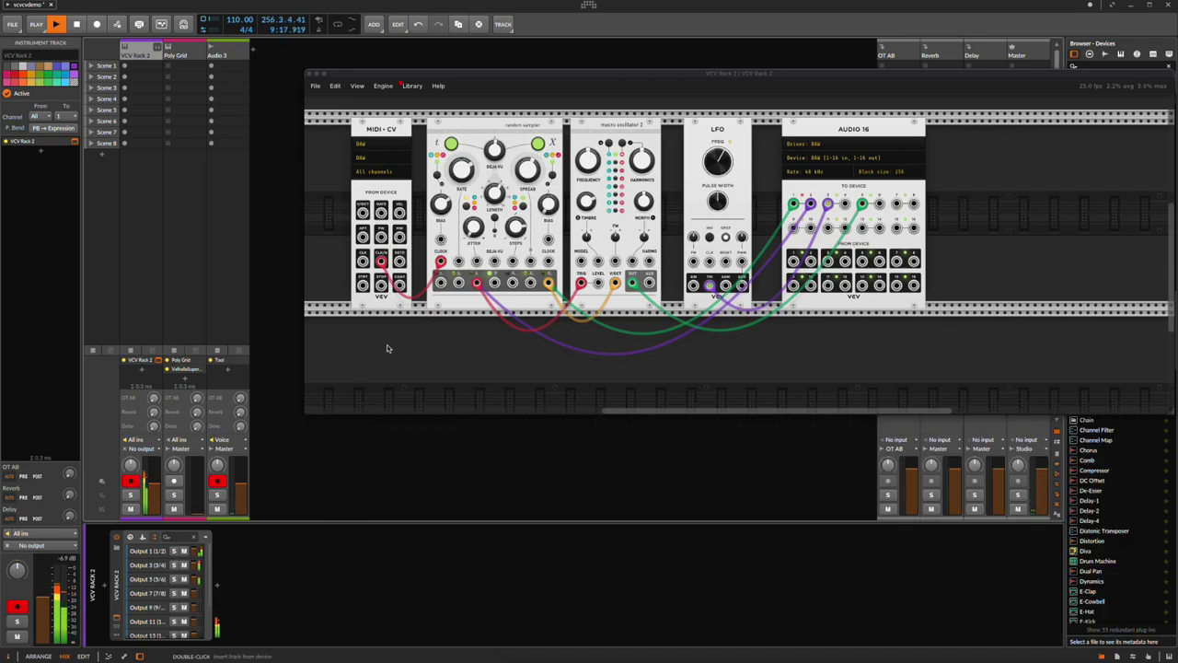
Step: Nudge the VCV Rack 2 window a little to the left
drag(497, 74, 477, 74)
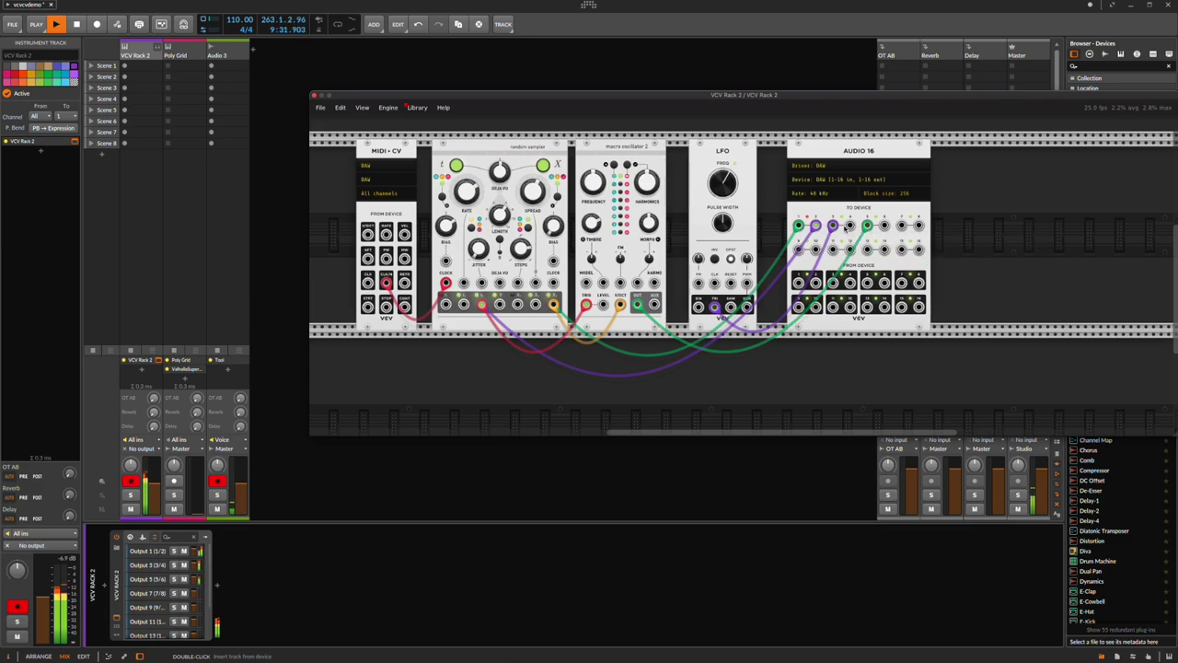
Step: Expand the VCV Rack 2 track's output sub-tracks, then collapse them again
click(159, 49)
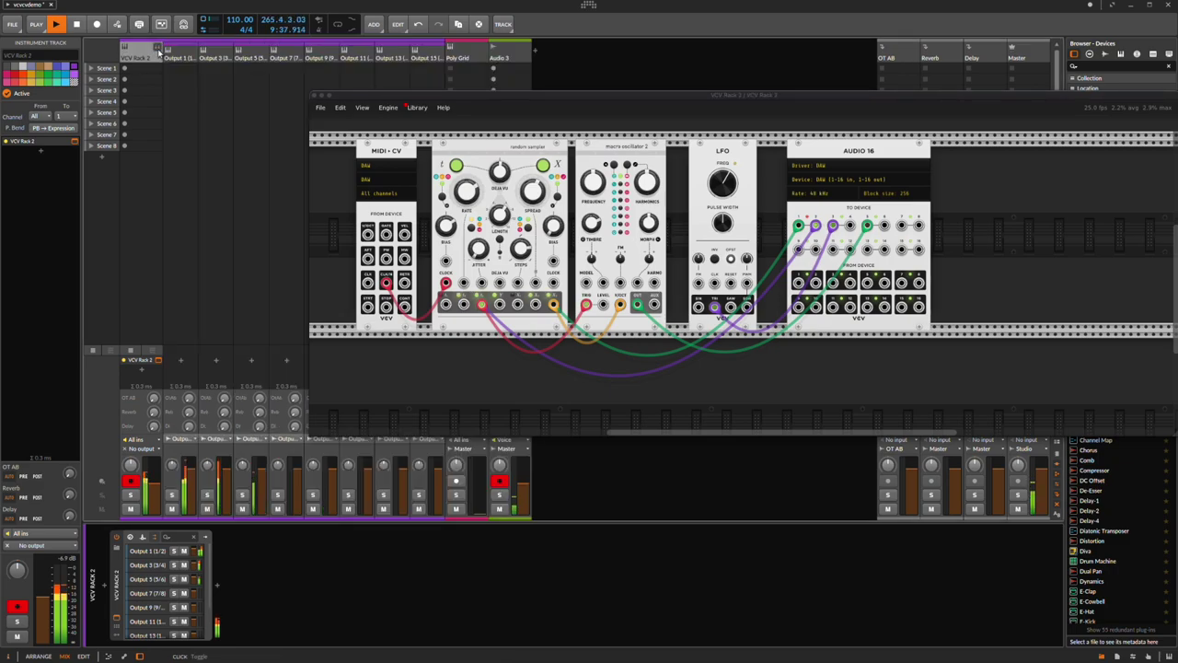
click(158, 49)
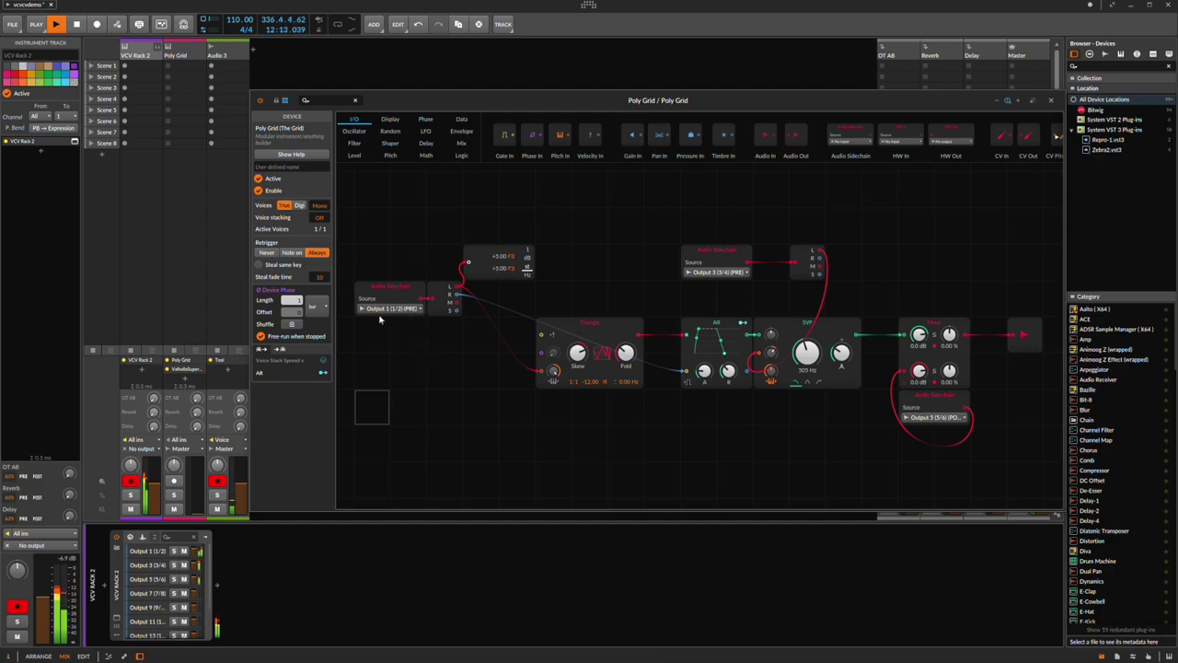
Step: Check the Audio Sidechain Source list and keep Output 1 (1/2) as the source
click(394, 310)
mouse_move(390, 344)
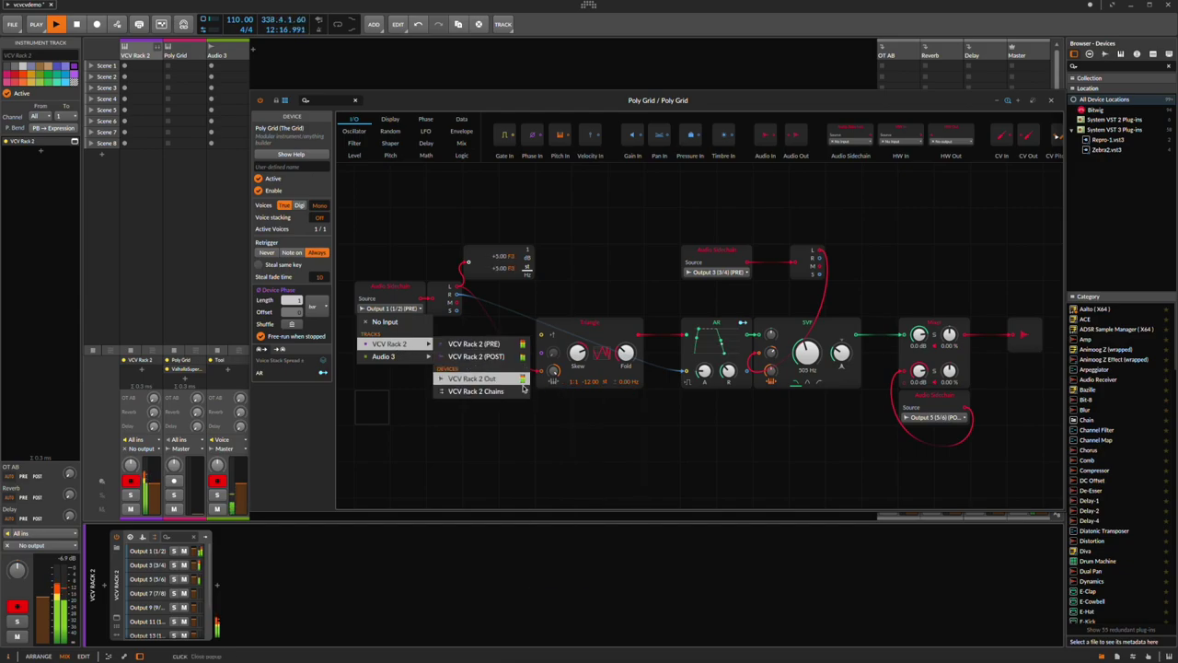
mouse_move(476, 391)
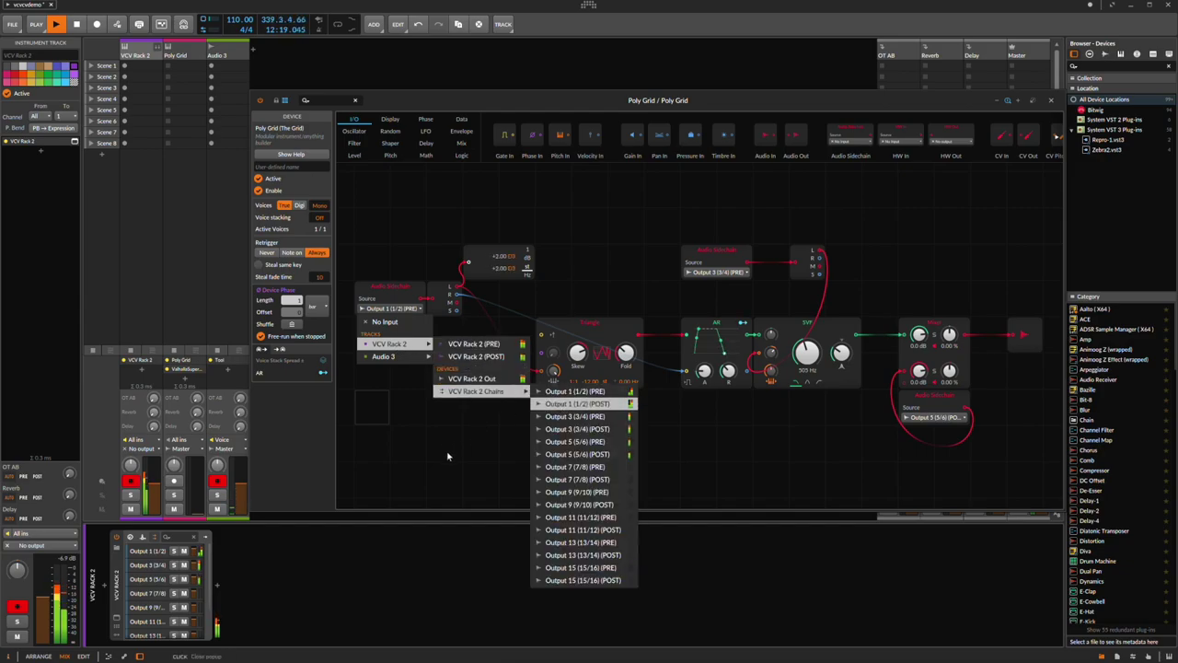
click(447, 456)
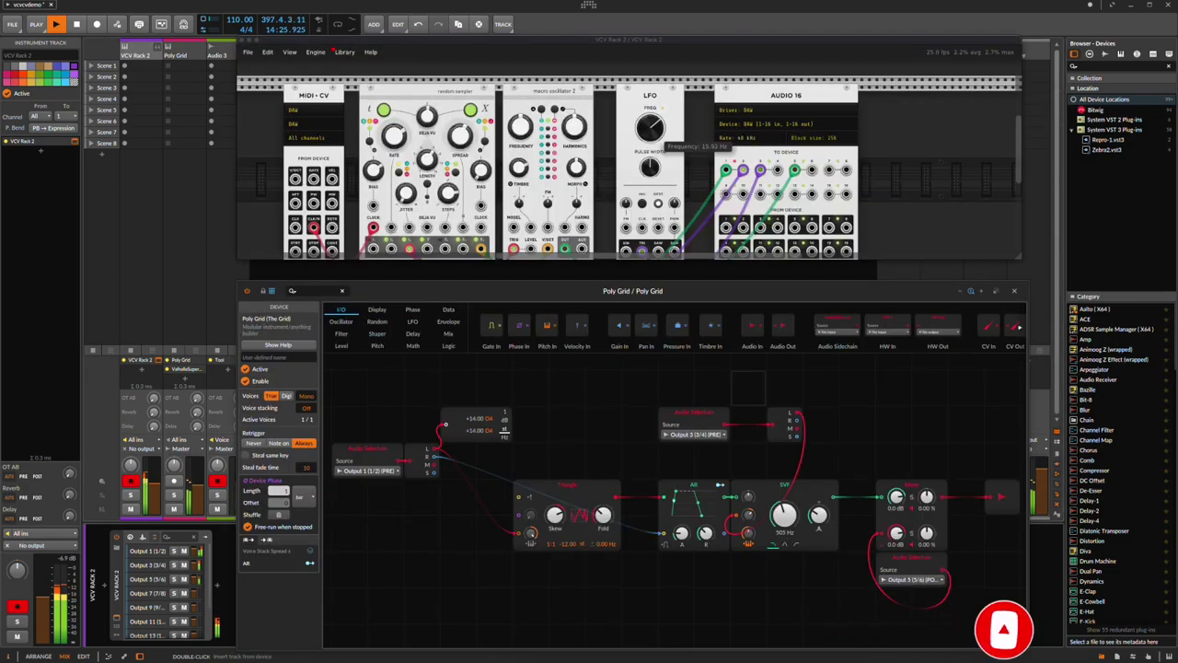
mouse_move(472, 119)
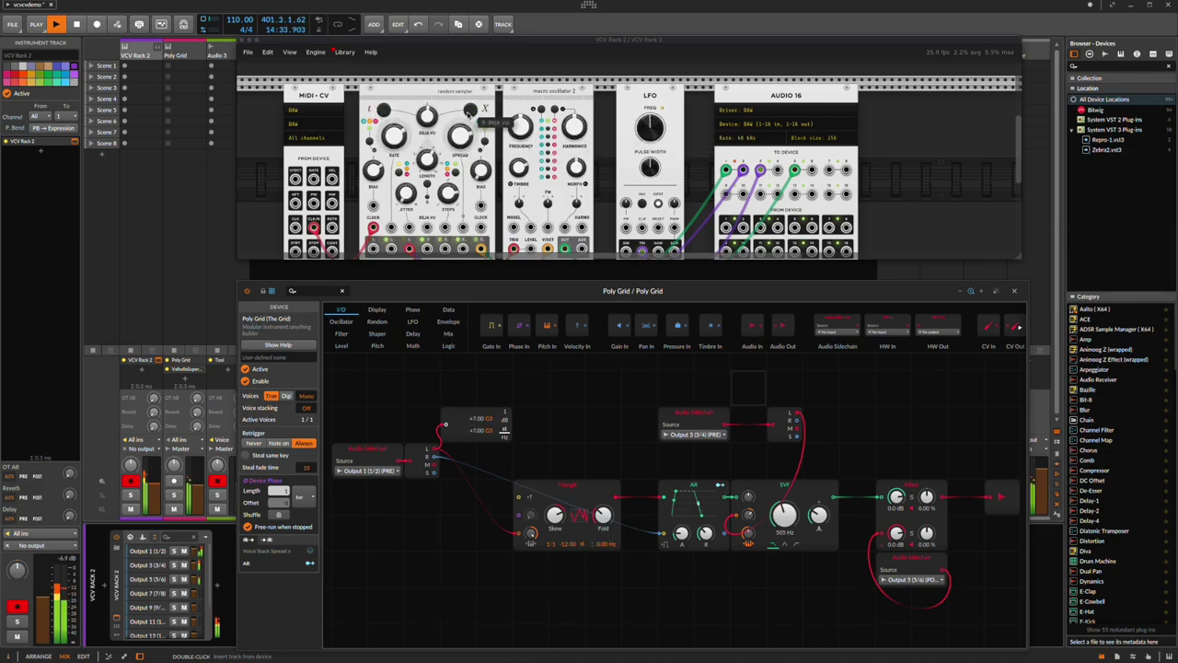
Step: Enable t deja vu on the VCV Rack random sampler
click(382, 111)
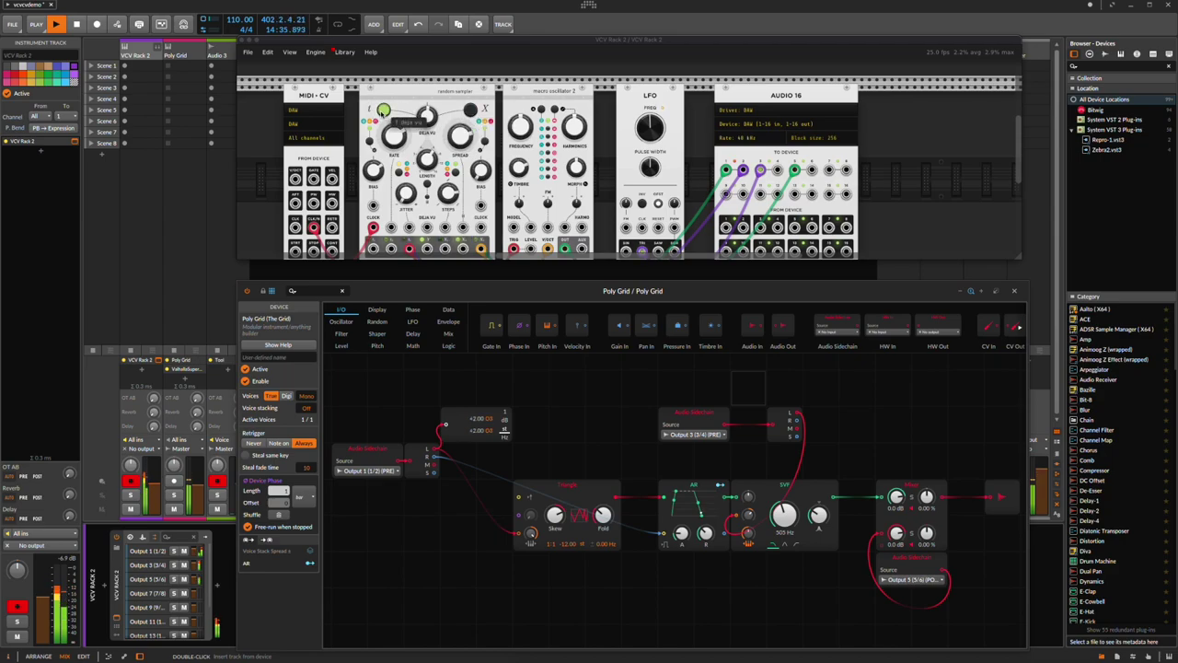